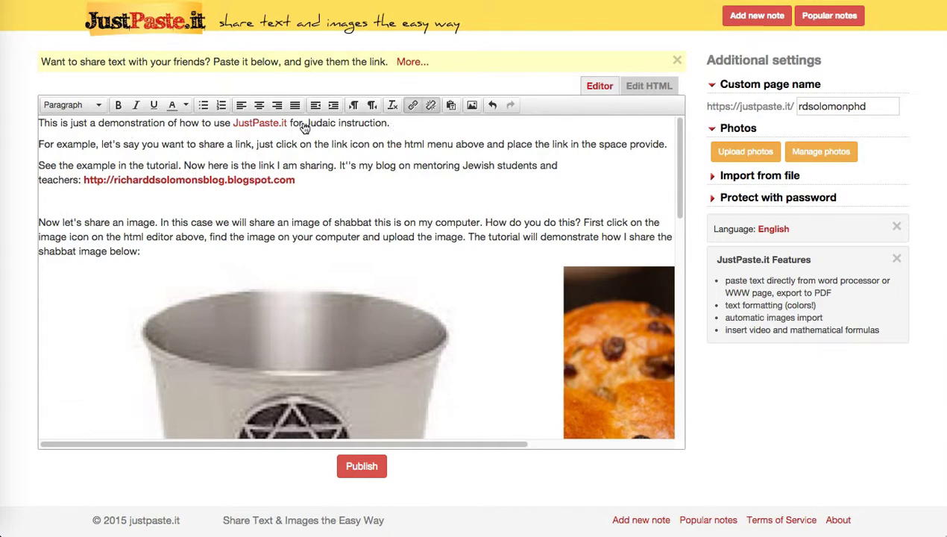
Select the note's opening sentence and style it bold, italic and underlined
{"action": "left_click", "coordinate": [416, 117]}
{"action": "left_click_drag", "start_coordinate": [389, 123], "coordinate": [10, 123]}
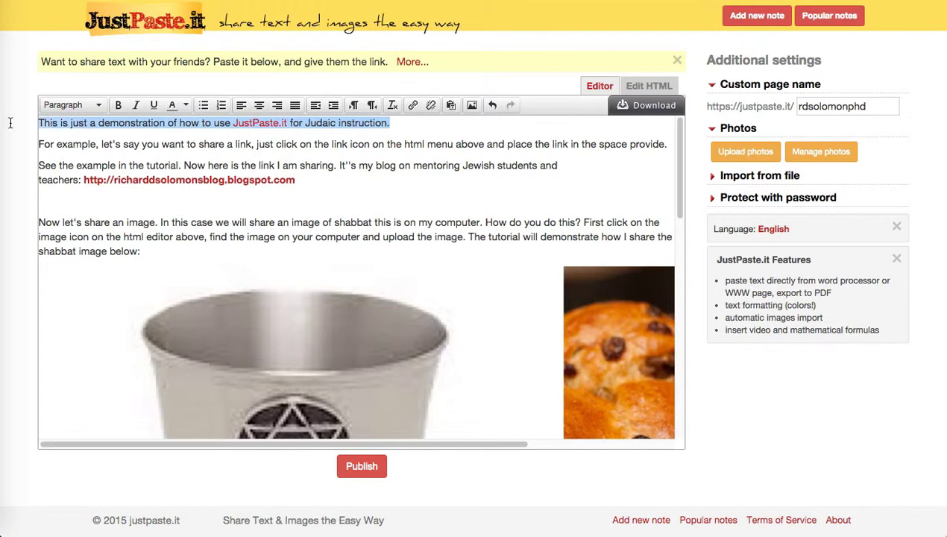
{"action": "left_click", "coordinate": [118, 106]}
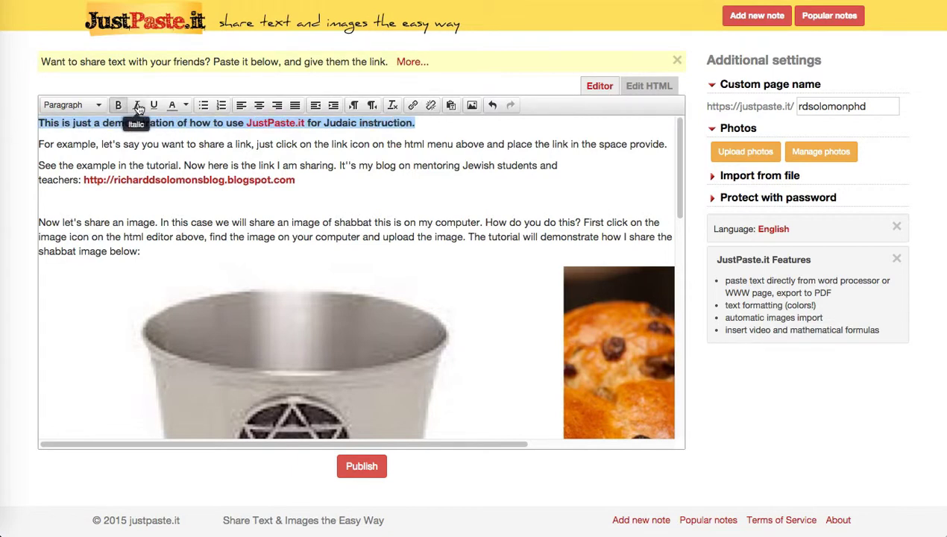
{"action": "left_click", "coordinate": [137, 106]}
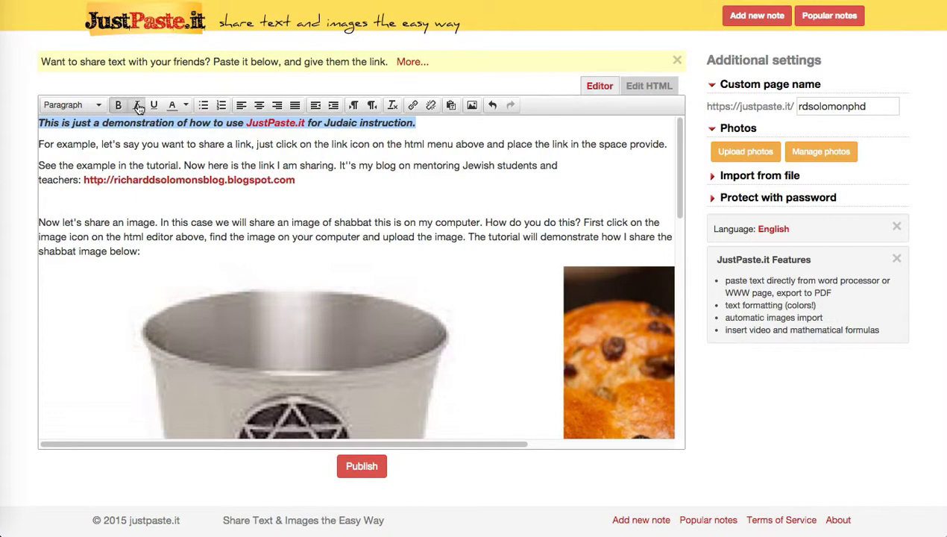
{"action": "left_click", "coordinate": [153, 106]}
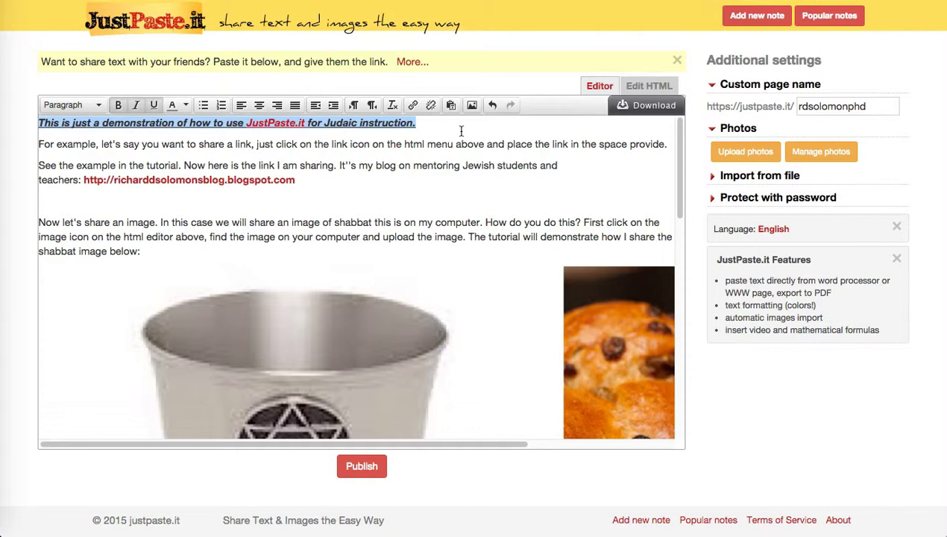
Insert 'editor' after 'html' so the second paragraph reads 'the html editor menu above'
{"action": "key", "text": "Right"}
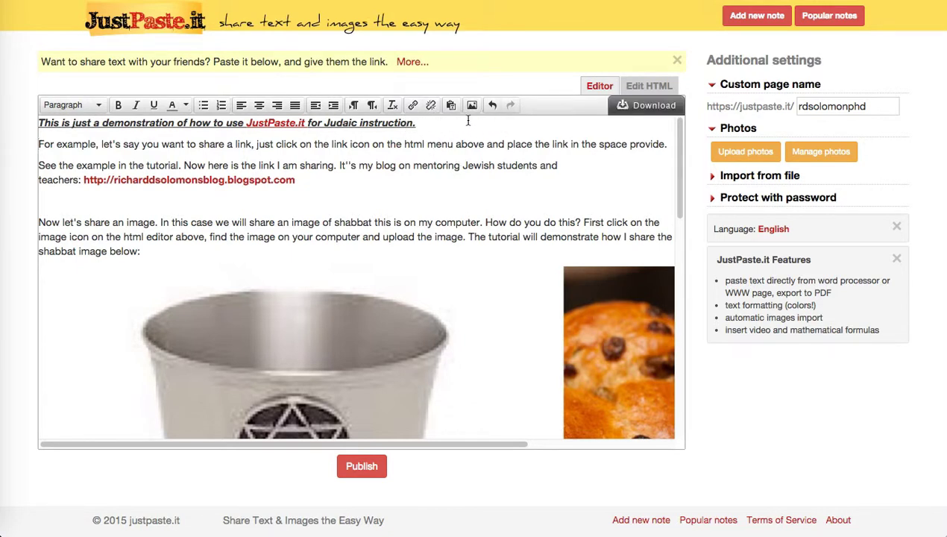
{"action": "left_click", "coordinate": [423, 144]}
{"action": "type", "text": "editor"}
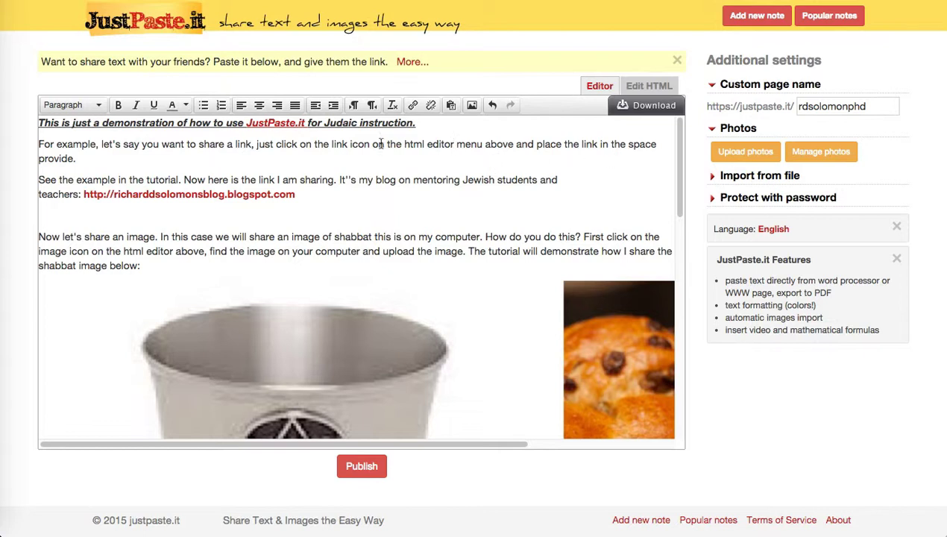
{"action": "left_click", "coordinate": [74, 160]}
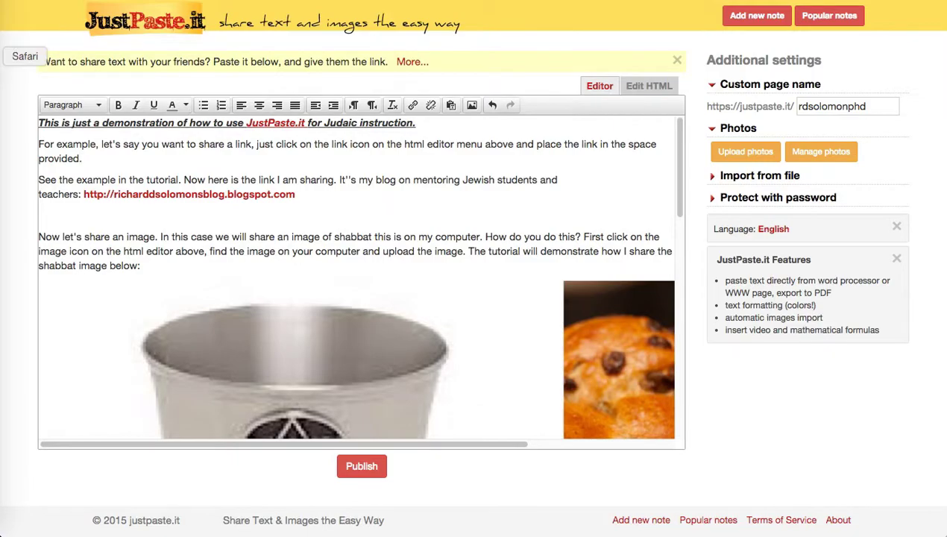
Copy the Blogger blog's web address from Safari and return to the JustPaste.it note
{"action": "left_click", "coordinate": [5, 56]}
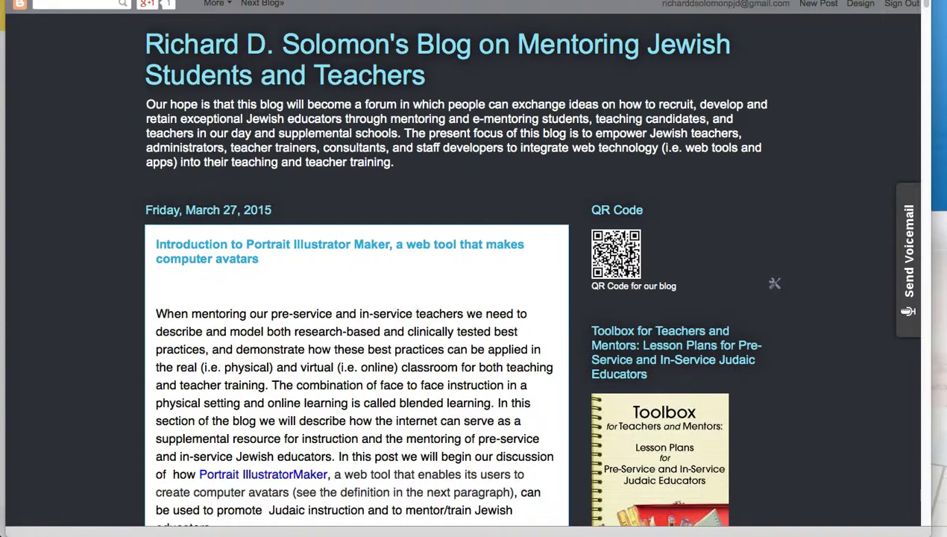
{"action": "left_click", "coordinate": [86, 0]}
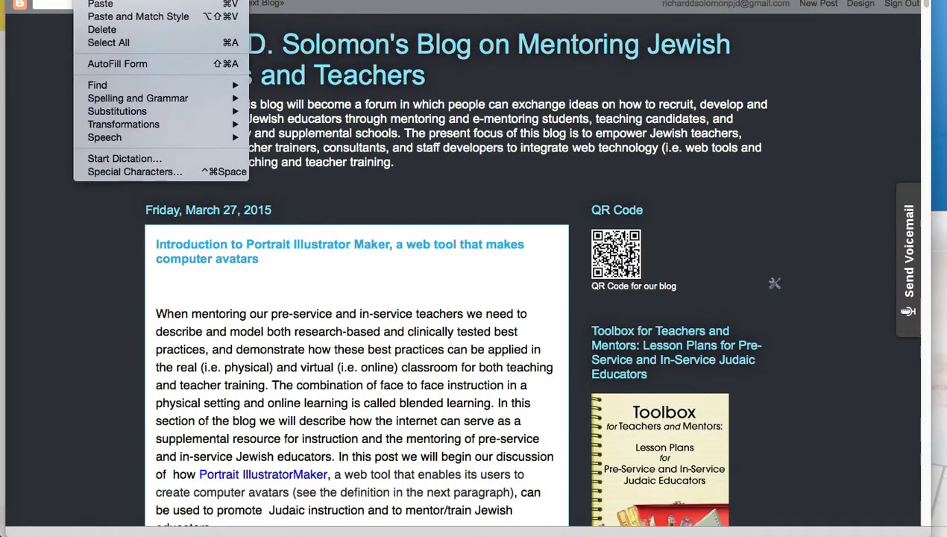
{"action": "key", "text": "Escape"}
{"action": "left_click", "coordinate": [3, 75]}
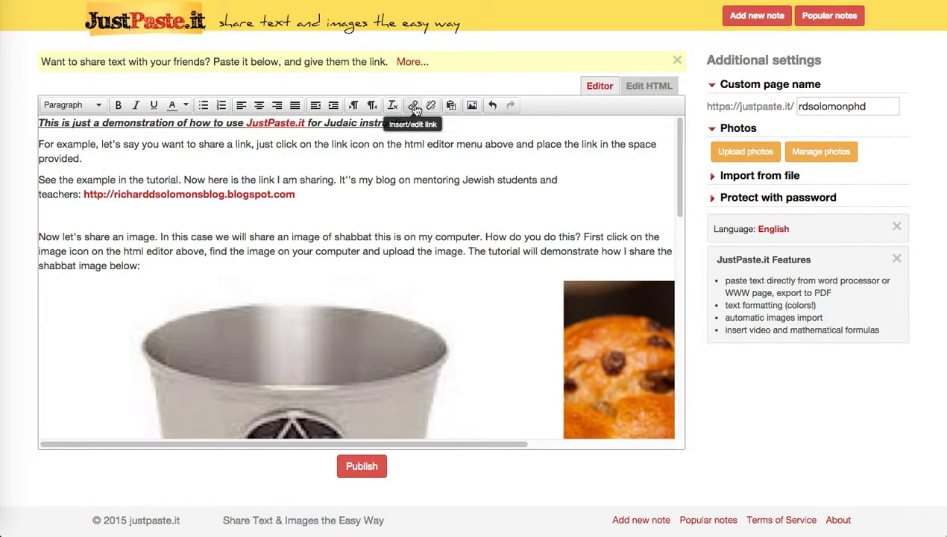
{"action": "left_click", "coordinate": [415, 107]}
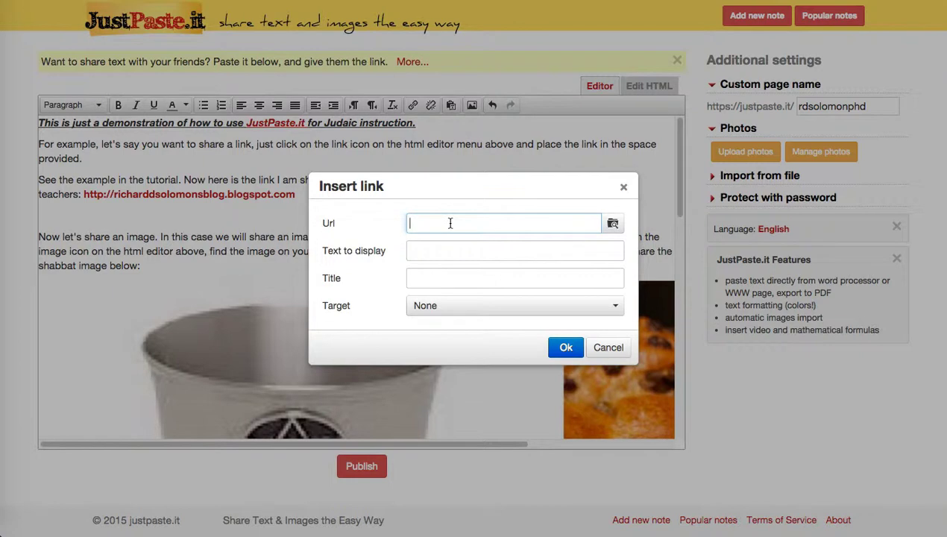
{"action": "type", "text": "http://richarddsolomonsblog.blogspot.com"}
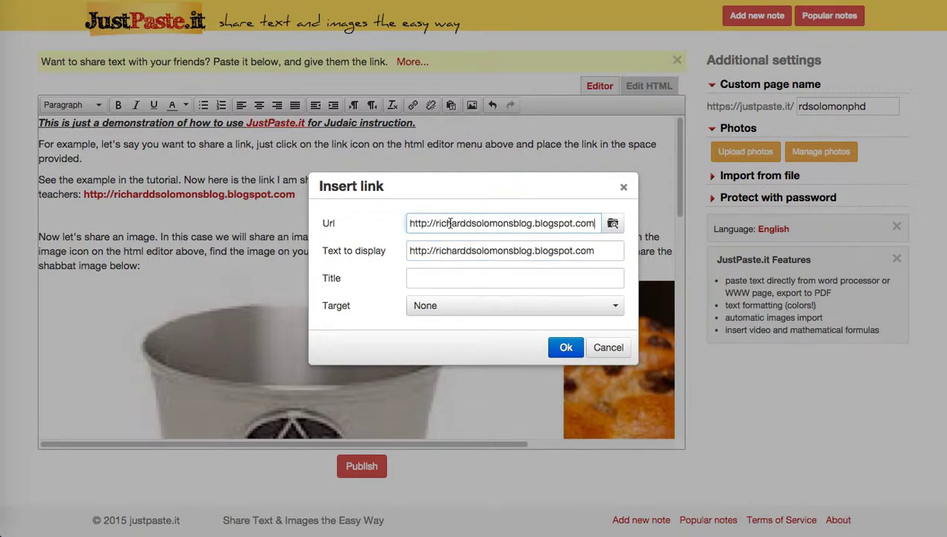
{"action": "left_click", "coordinate": [627, 188]}
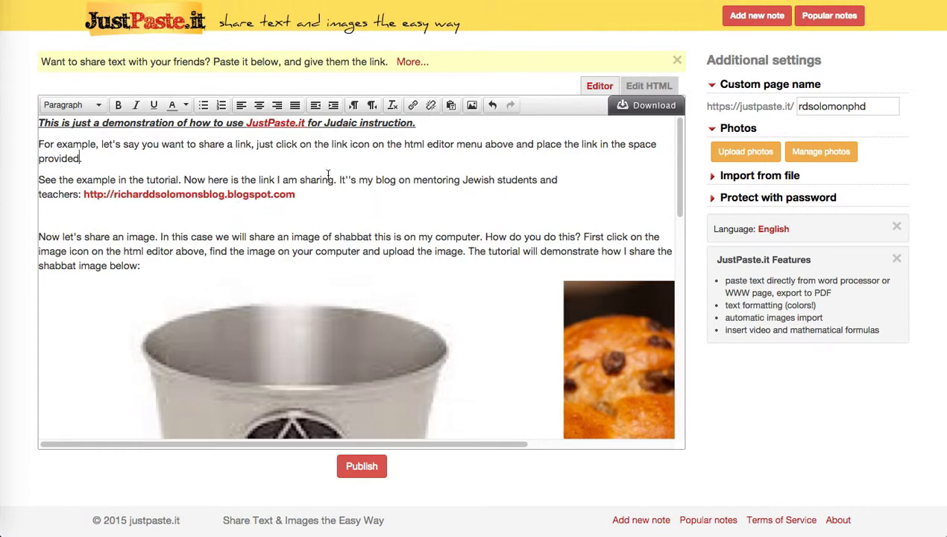
{"action": "left_click", "coordinate": [254, 195]}
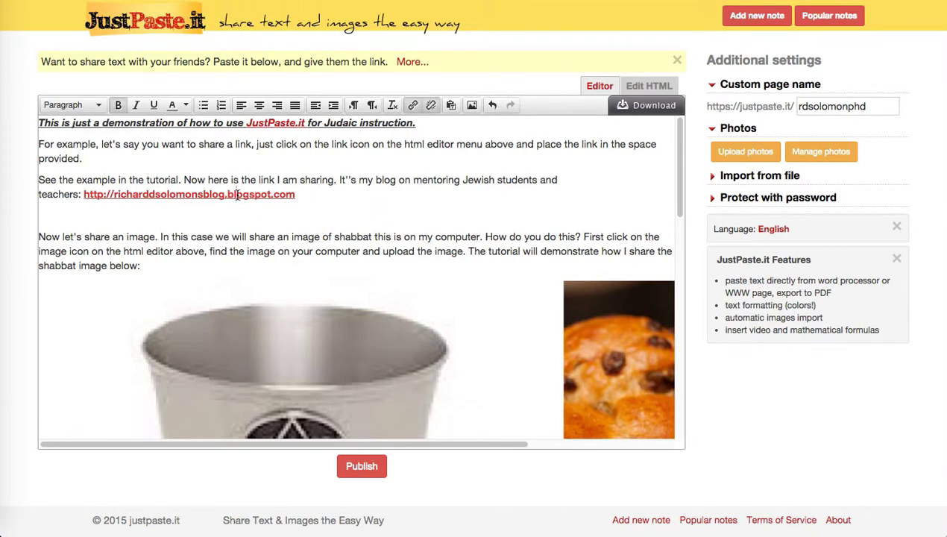
{"action": "right_click", "coordinate": [238, 195]}
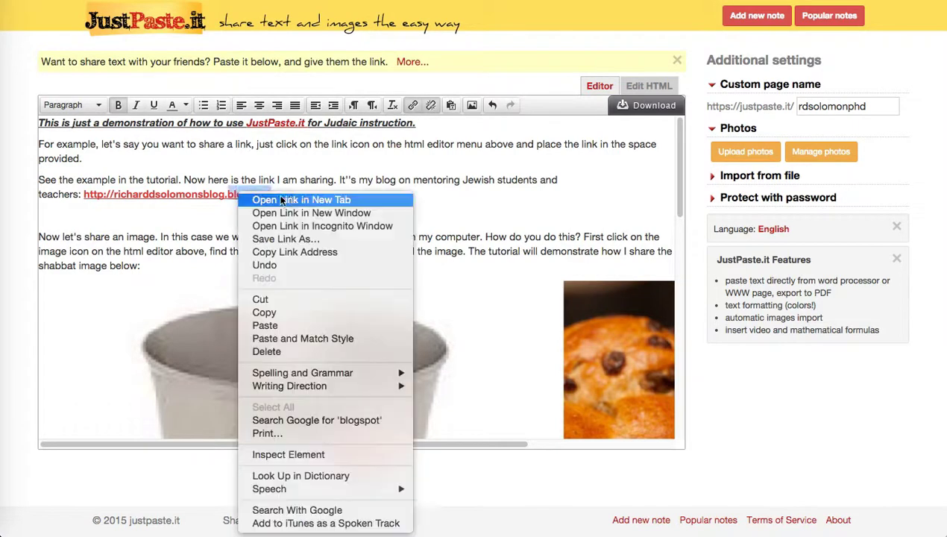
{"action": "left_click", "coordinate": [222, 222]}
{"action": "left_click", "coordinate": [302, 195]}
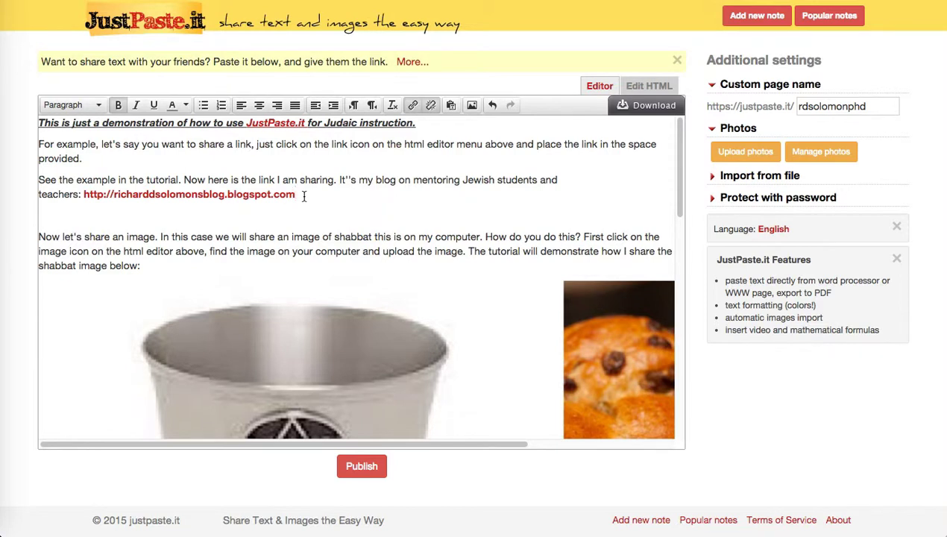
{"action": "left_click_drag", "start_coordinate": [304, 196], "coordinate": [79, 195]}
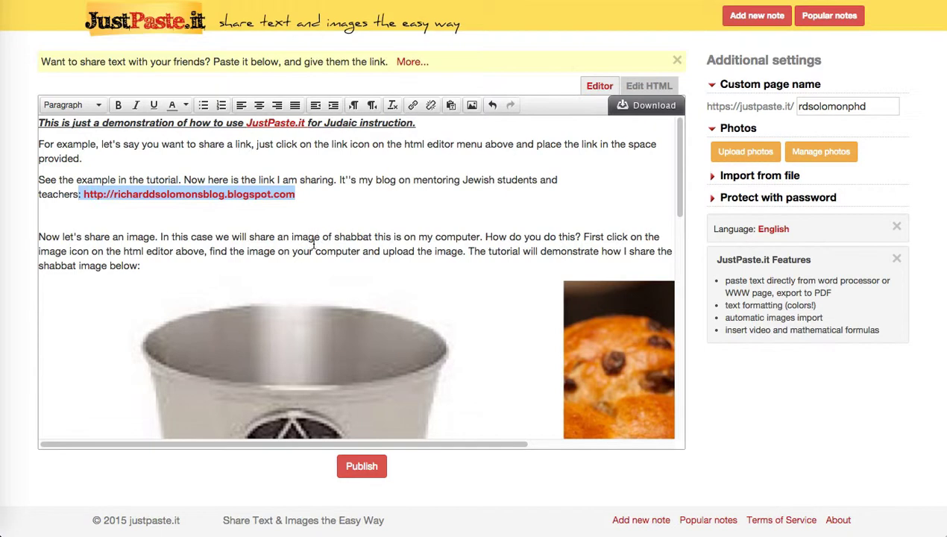
{"action": "left_click", "coordinate": [337, 213]}
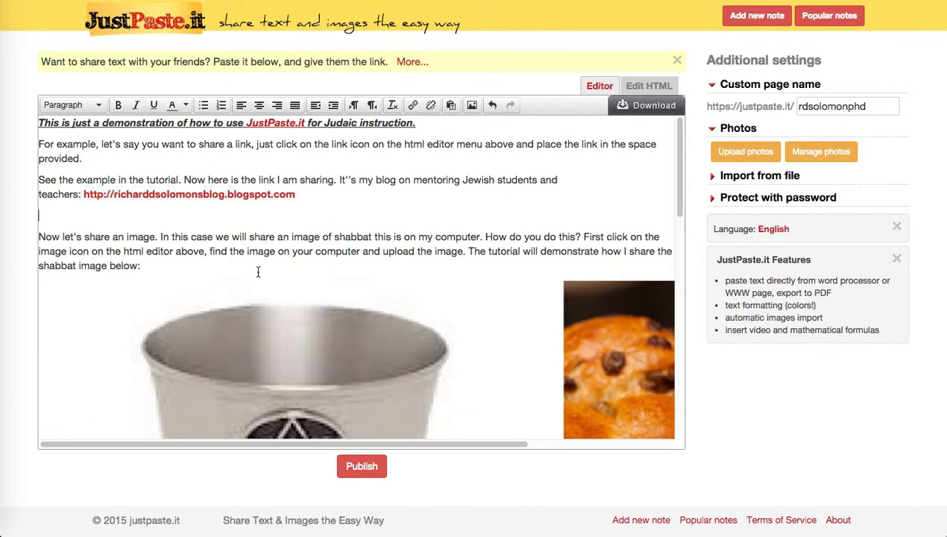
{"action": "scroll", "coordinate": [258, 272], "scroll_direction": "down", "scroll_amount": 1}
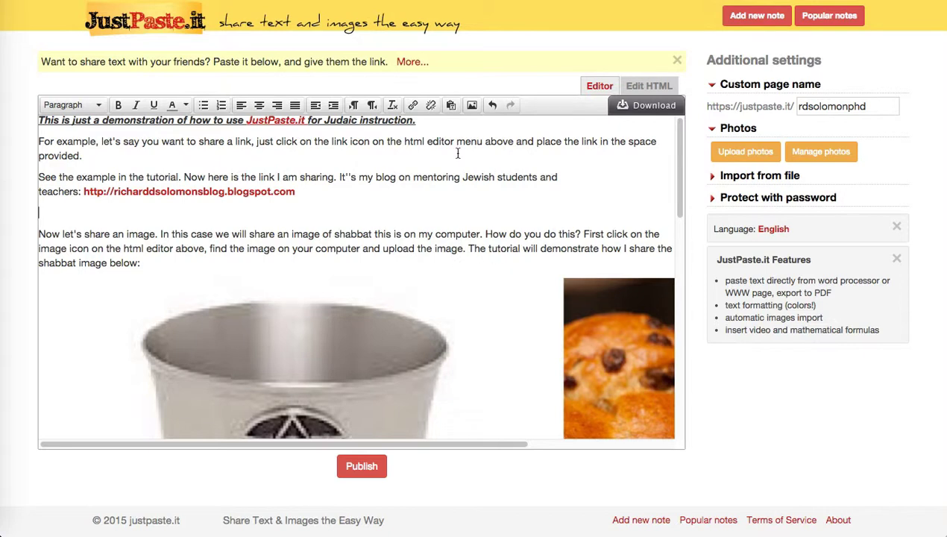
From the image dialog, browse the note's photos and select shabbat_picture
{"action": "left_click", "coordinate": [473, 106]}
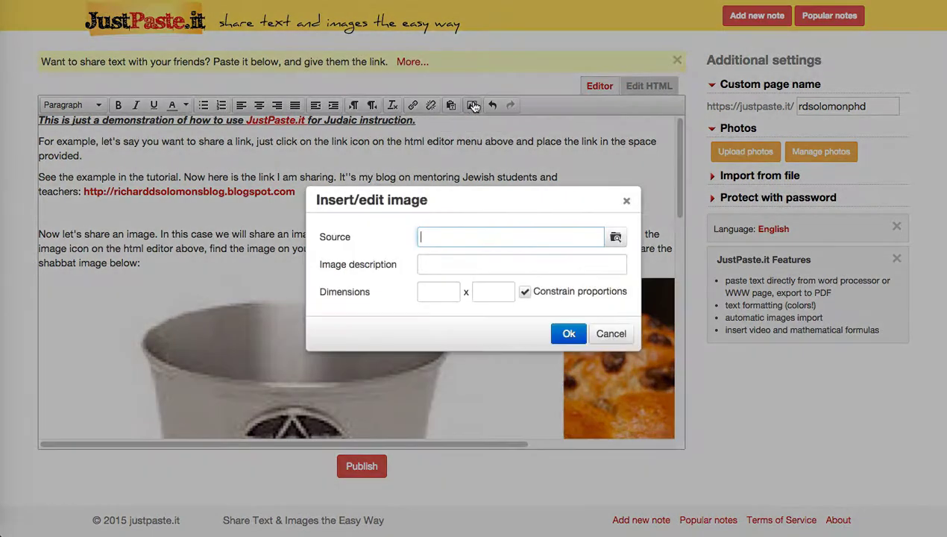
{"action": "left_click", "coordinate": [617, 238]}
{"action": "left_click", "coordinate": [265, 158]}
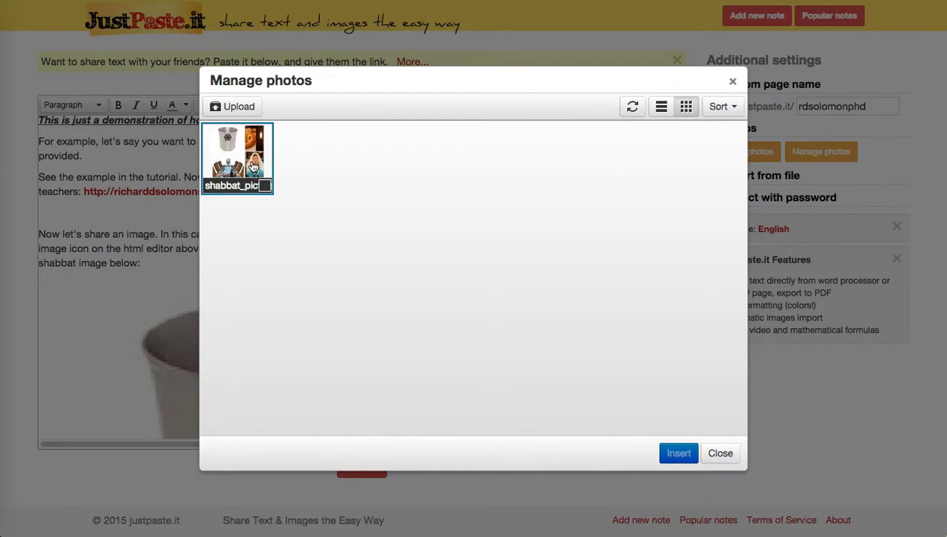
Upload the 'Sukkot Collage Using InstaMag IOS (Apple) App' image from the Desktop to the note's photos
{"action": "left_click", "coordinate": [235, 108]}
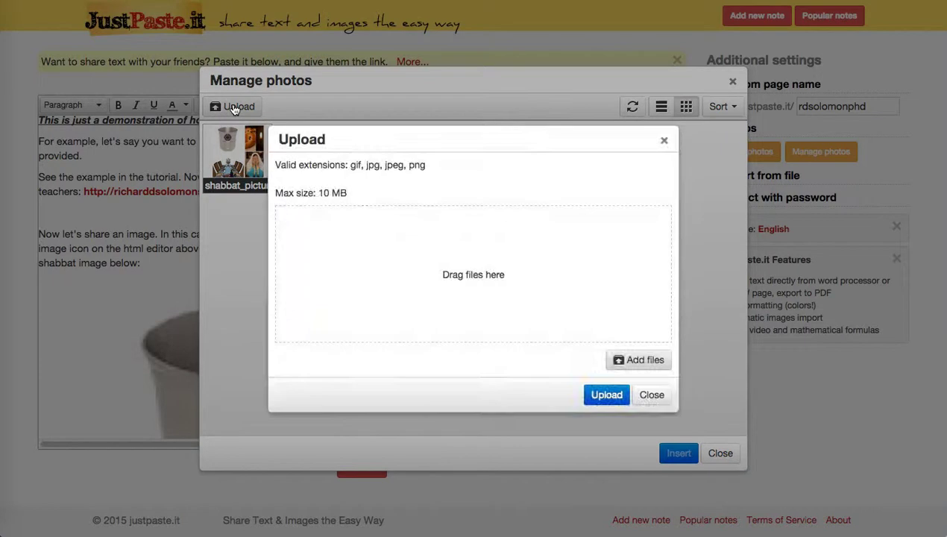
{"action": "left_click", "coordinate": [645, 361]}
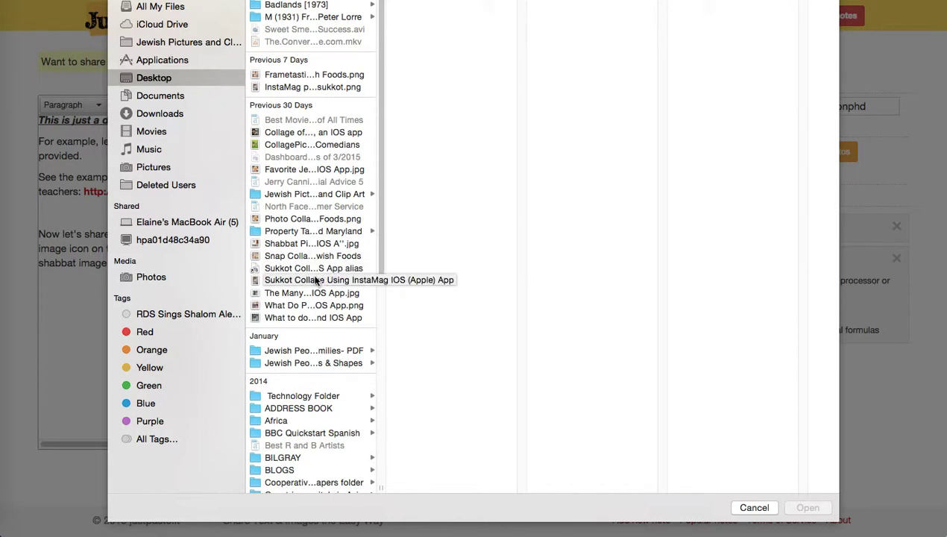
{"action": "left_click", "coordinate": [316, 281]}
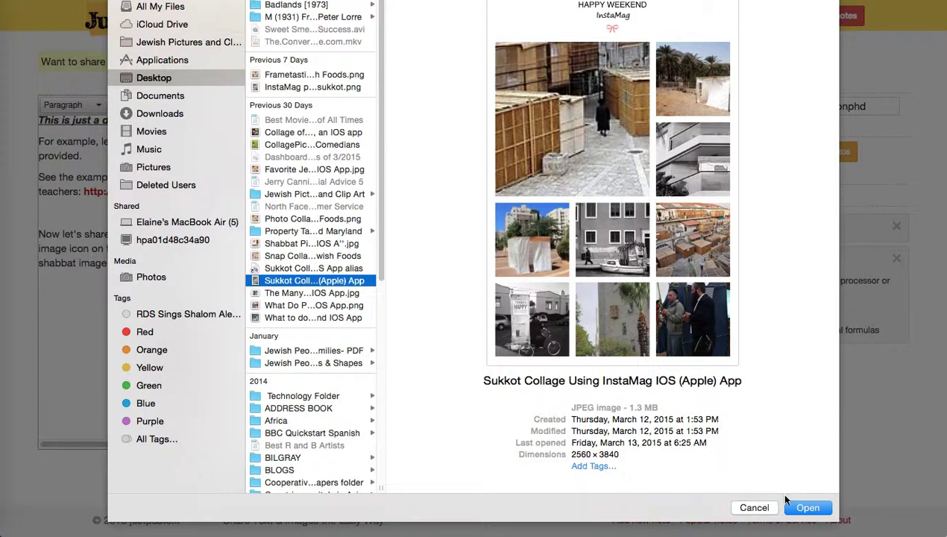
{"action": "left_click", "coordinate": [805, 508]}
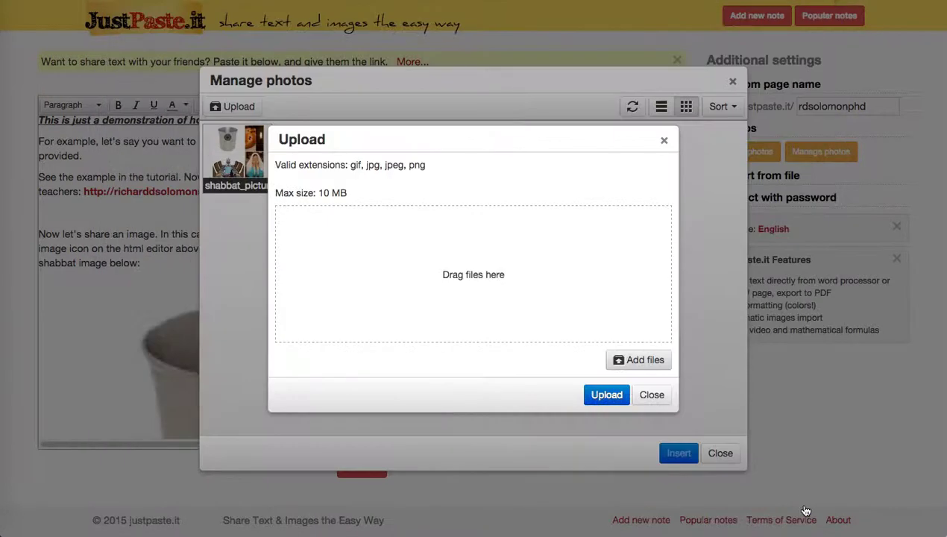
{"action": "left_click", "coordinate": [607, 394]}
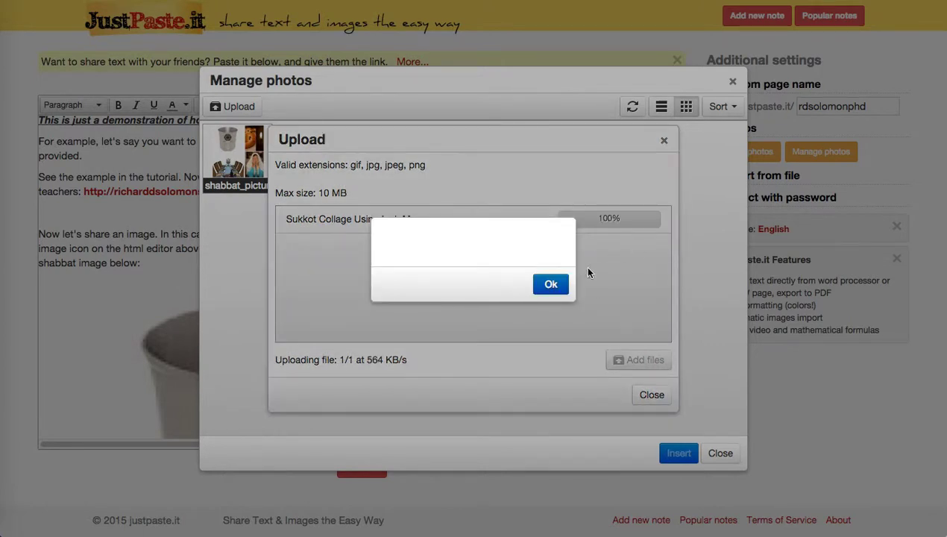
{"action": "left_click", "coordinate": [545, 285]}
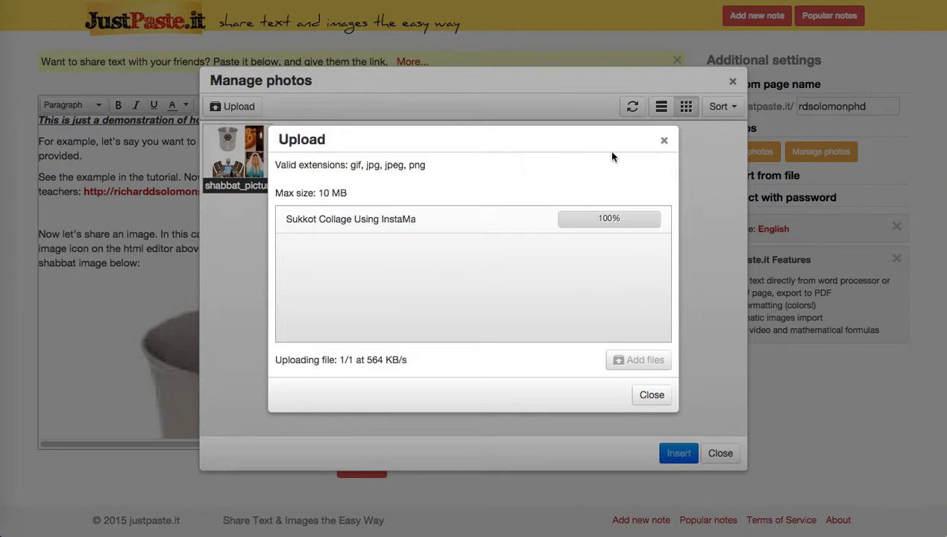
{"action": "left_click", "coordinate": [663, 143]}
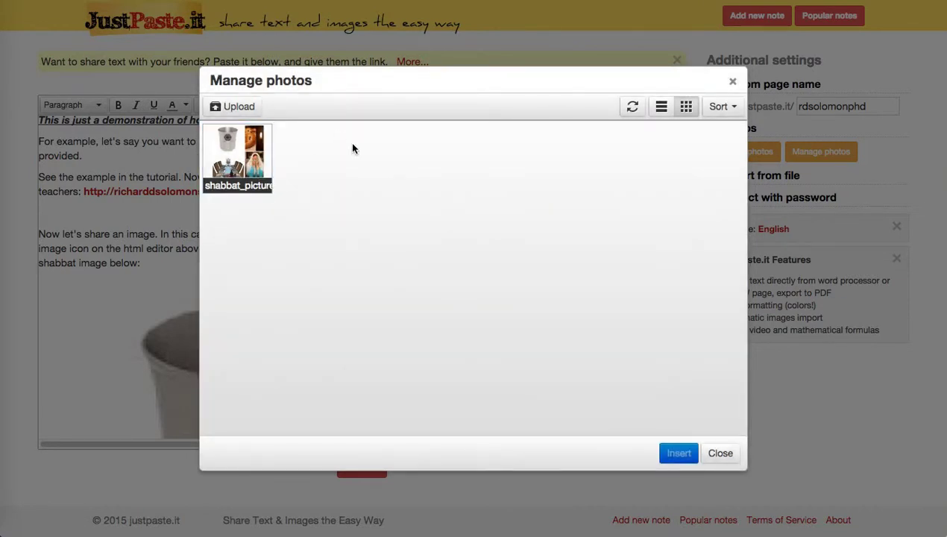
Close the Manage photos and Insert/edit image dialogs
{"action": "left_click", "coordinate": [733, 82]}
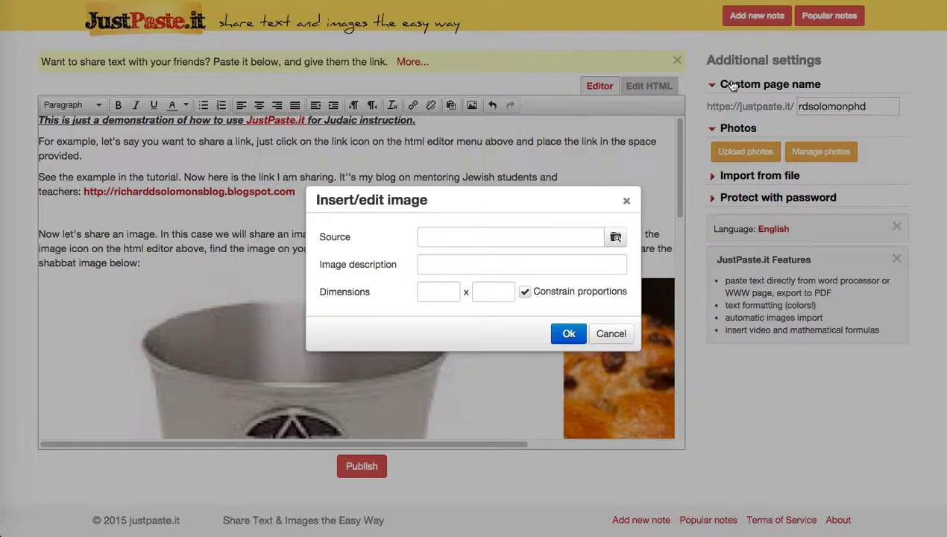
{"action": "left_click", "coordinate": [626, 201]}
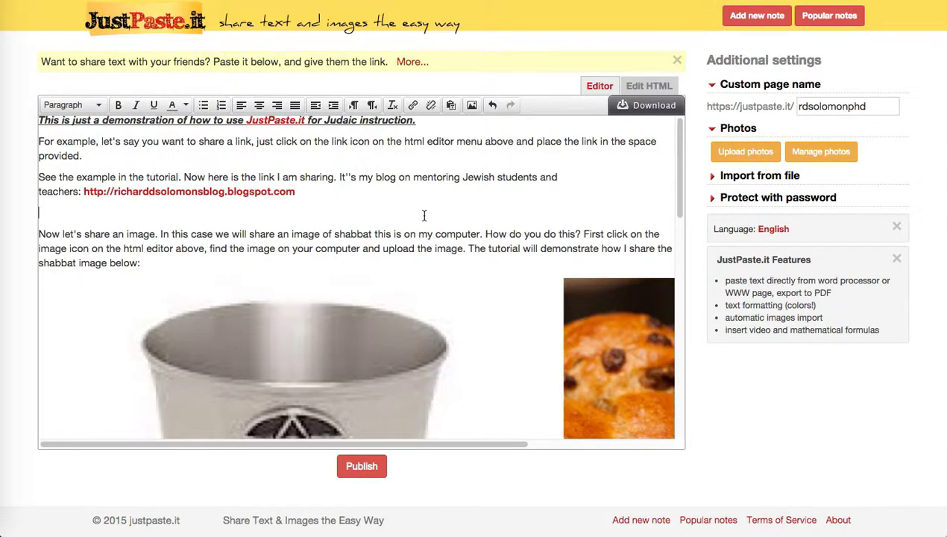
Publish the note
{"action": "left_click", "coordinate": [361, 467]}
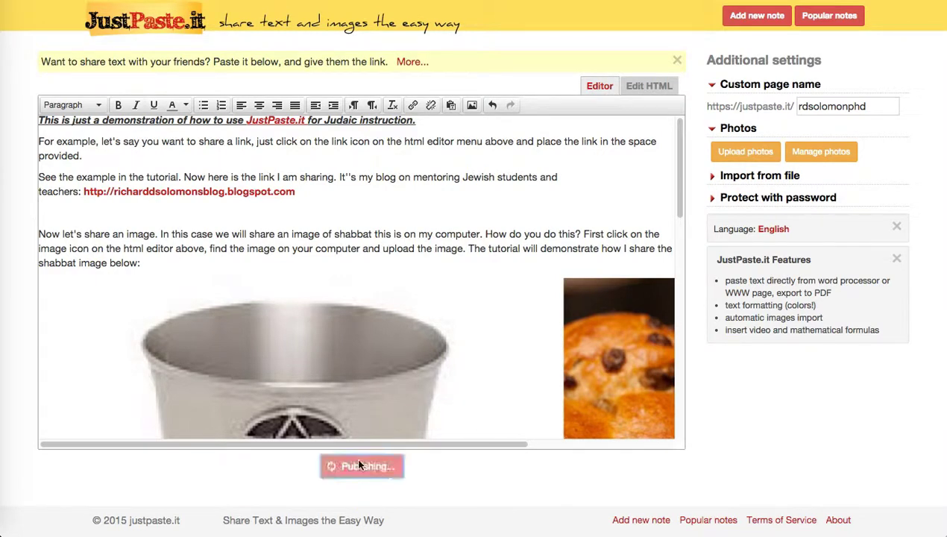